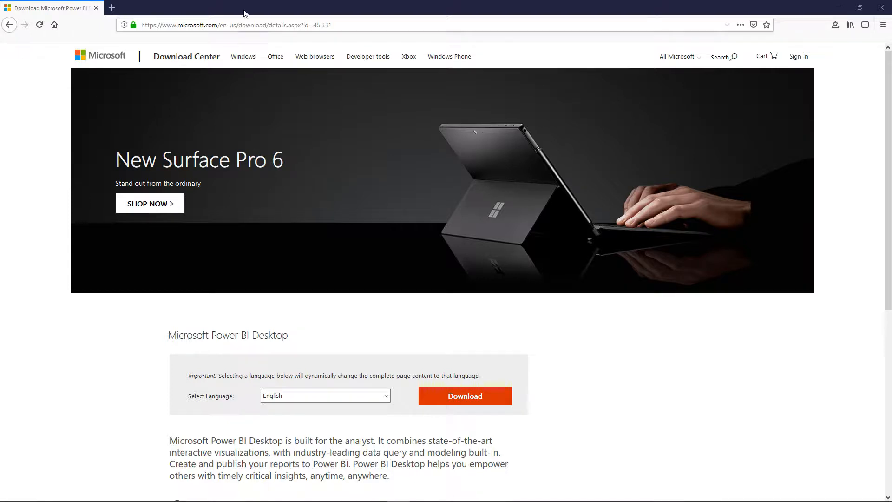
Download the PBIDesktop.msi installer for Microsoft Power BI Desktop and save the file
left_click(465, 398)
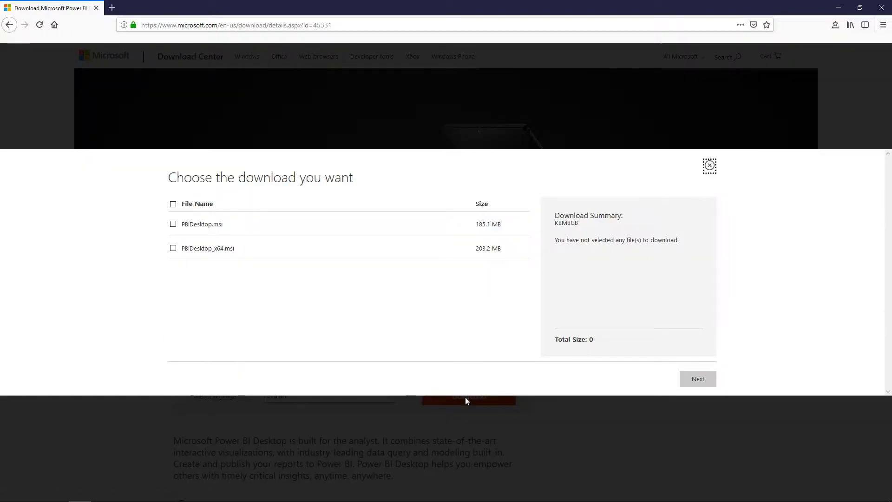
left_click(174, 224)
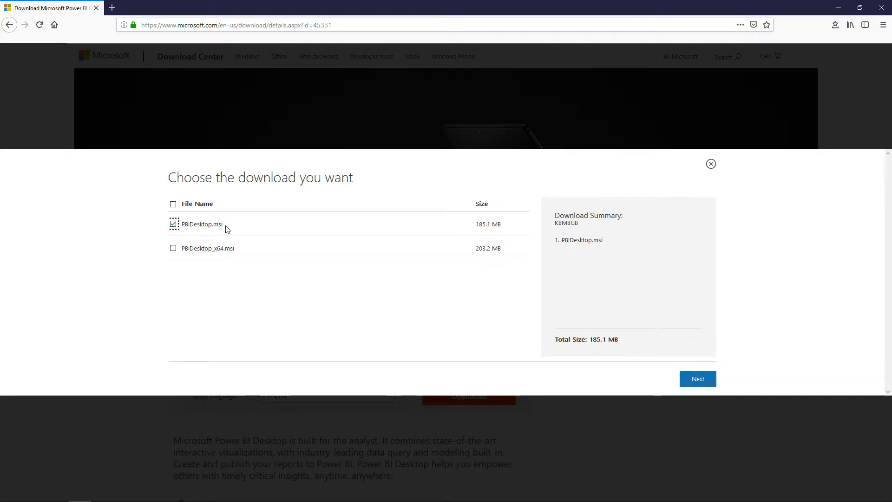
left_click(693, 380)
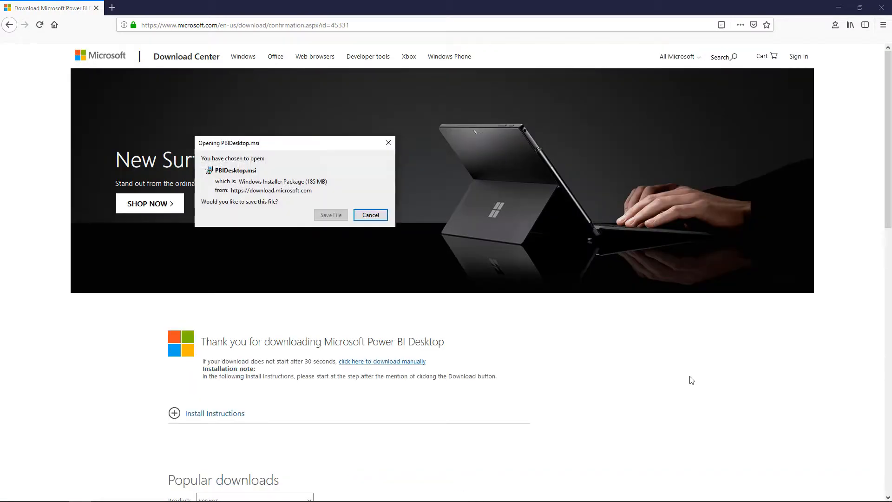
left_click(337, 218)
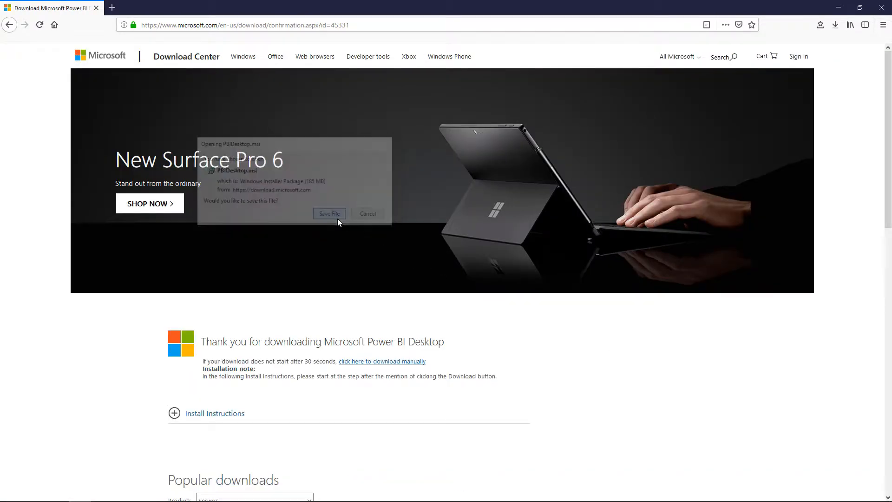
Run the downloaded PBIDesktop.msi from its folder and accept the license agreement in the setup wizard
left_click(835, 25)
left_click(829, 49)
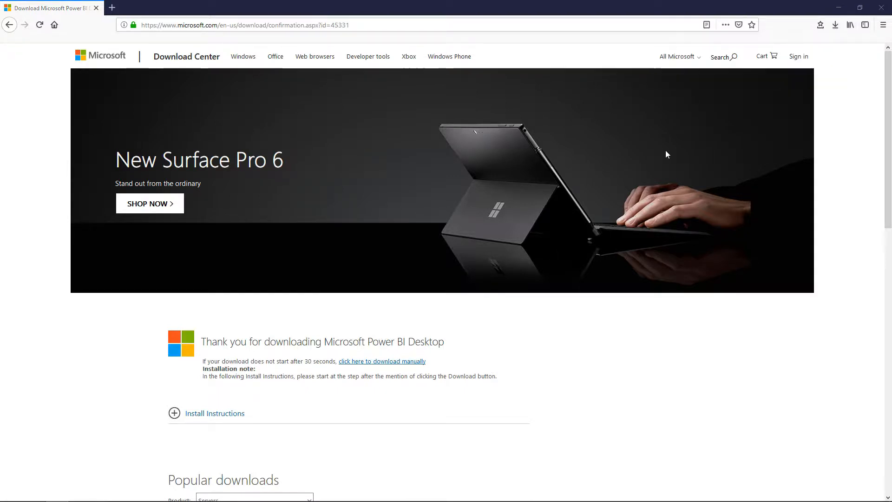
double_click(572, 156)
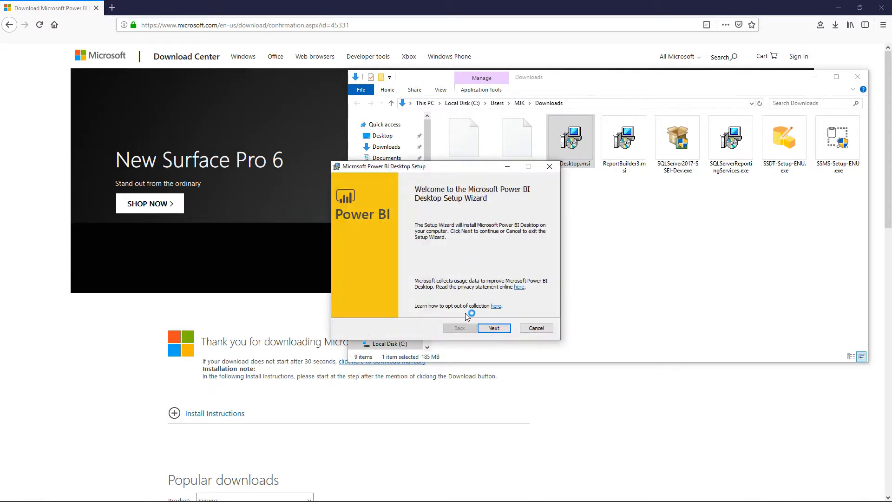
left_click(490, 328)
left_click(373, 307)
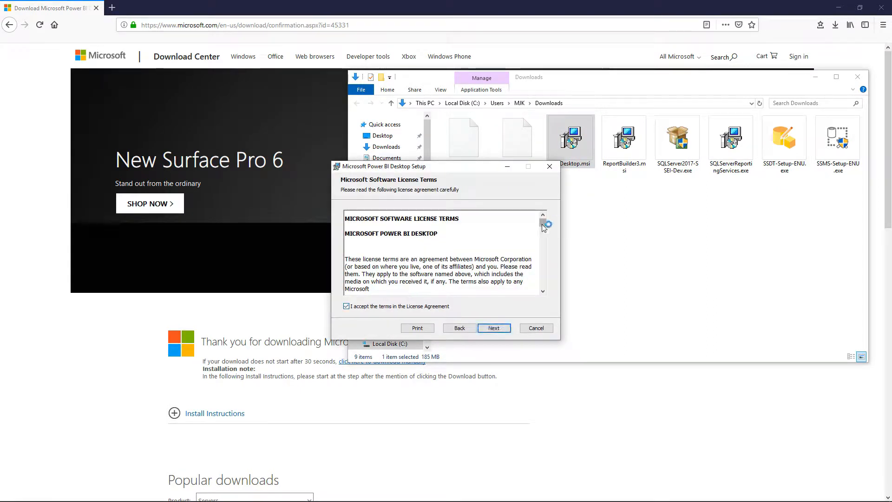
left_click_drag(542, 225, 542, 295)
left_click(490, 328)
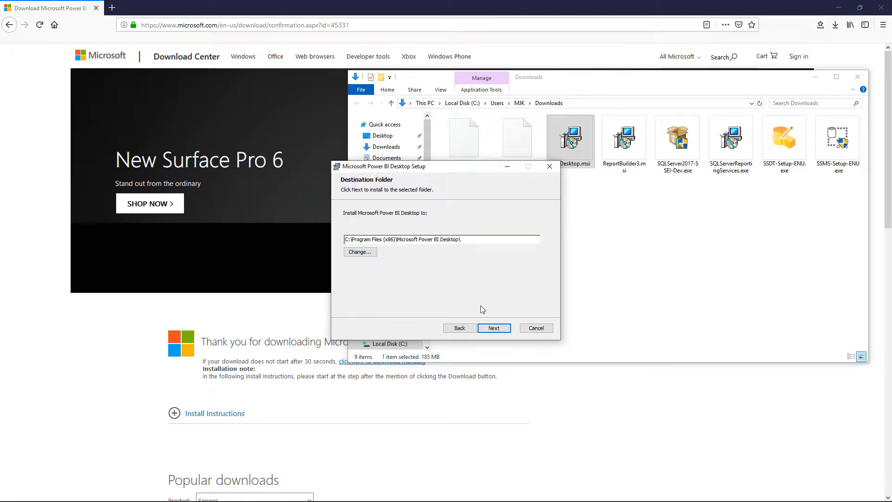
Install Power BI Desktop in the default folder with a desktop shortcut and finish the setup with the program launched
left_click(494, 328)
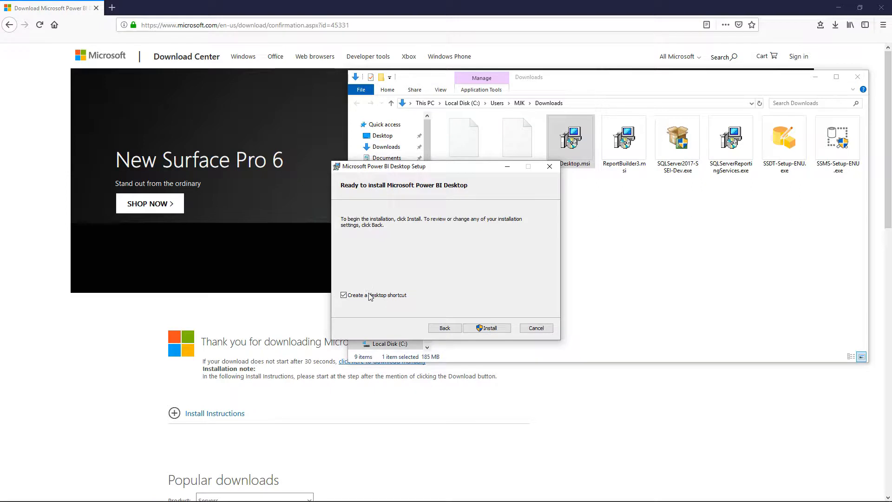
left_click(481, 331)
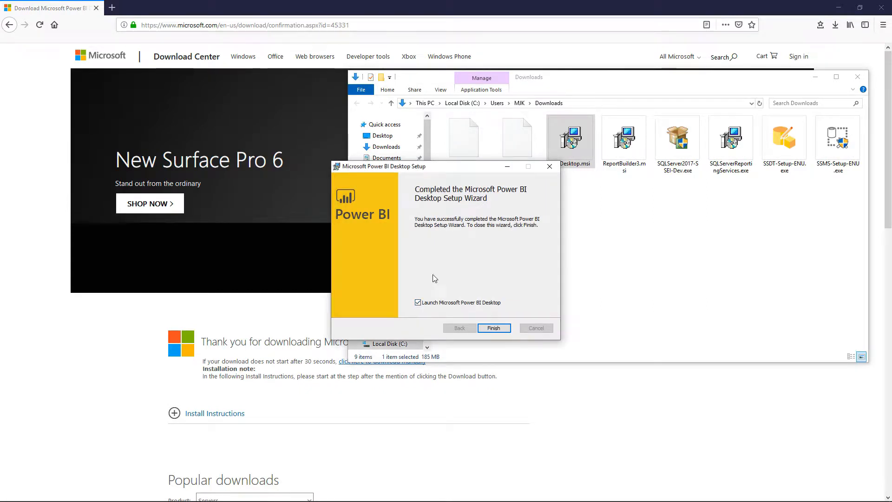
left_click(493, 328)
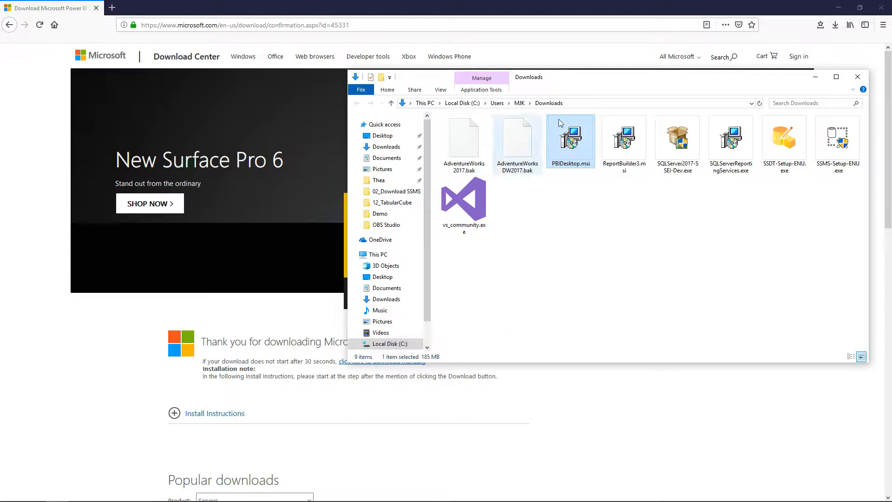
left_click(851, 80)
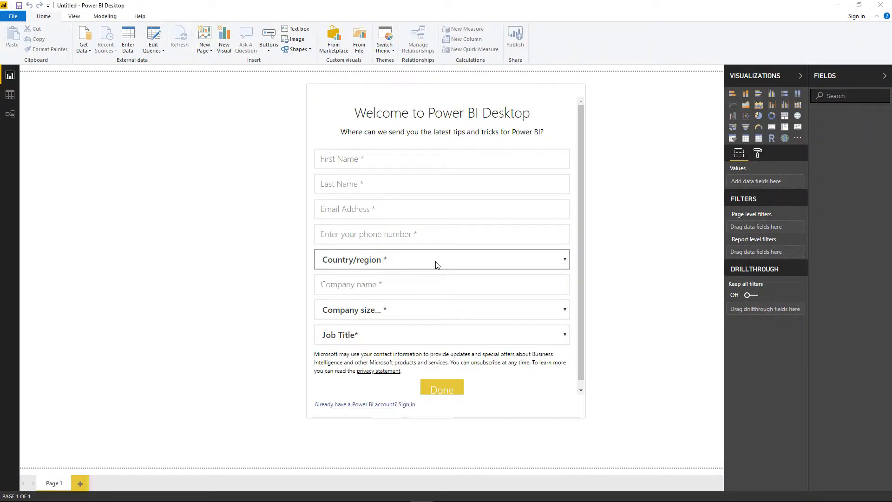
Bypass the welcome registration form through the existing-account option and dismiss the sign-in dialog
scroll(436, 308, "down", 1)
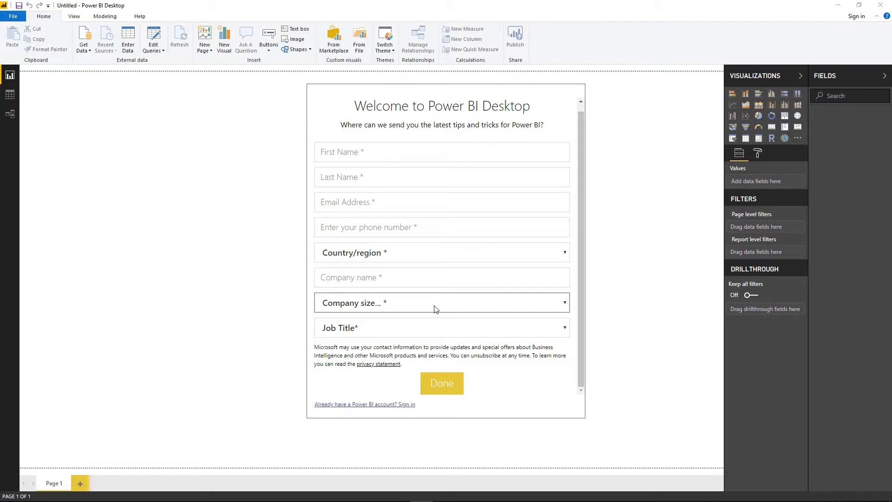
left_click(402, 404)
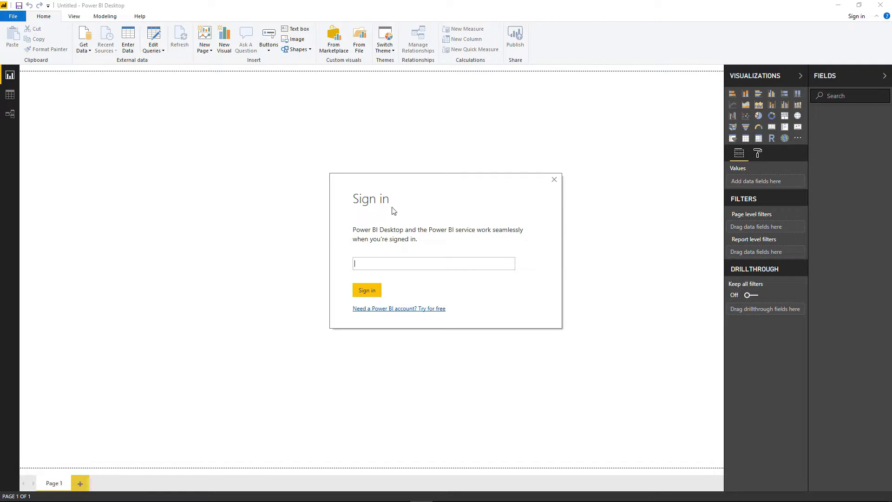
left_click(553, 179)
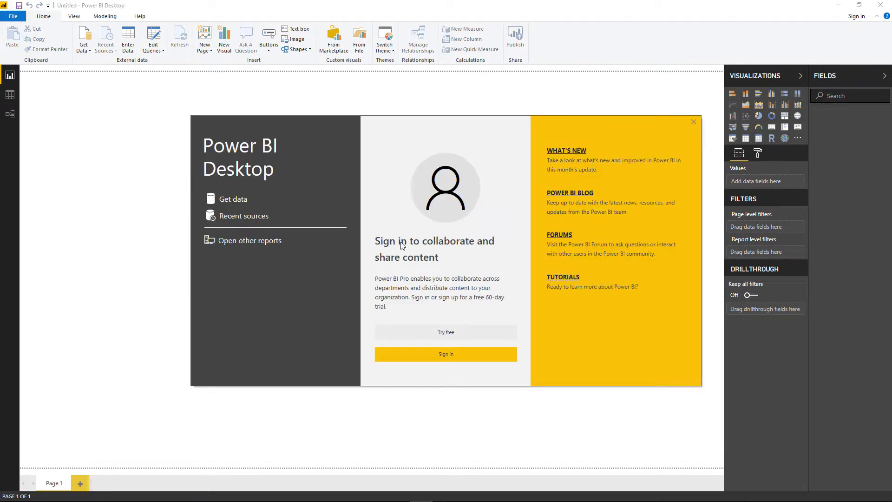
Start a new data connection using the SQL Server Analysis Services database source
left_click(238, 203)
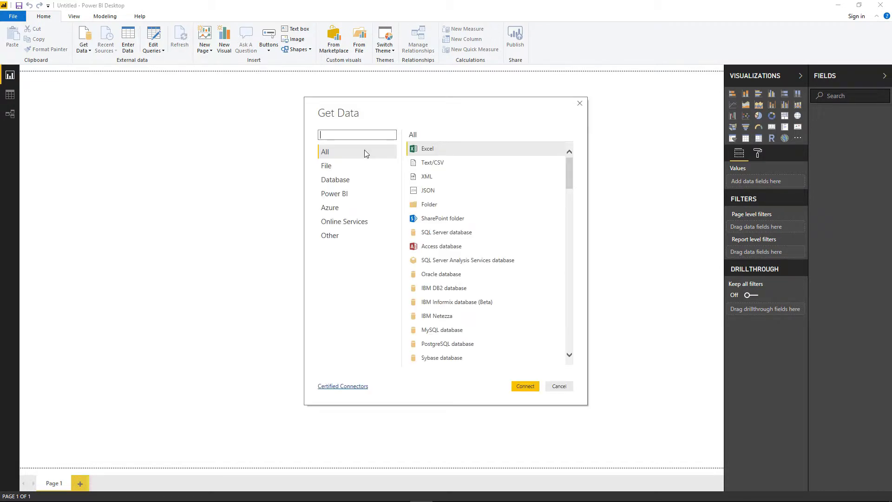
left_click(357, 178)
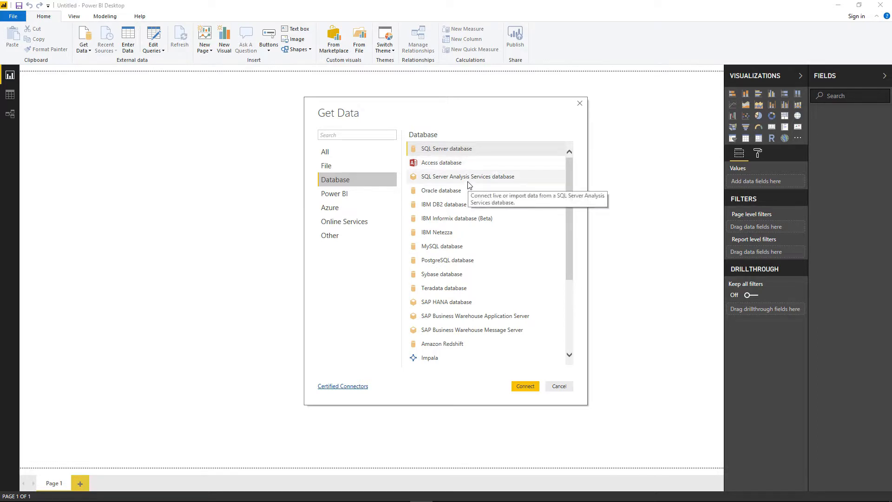
left_click(446, 179)
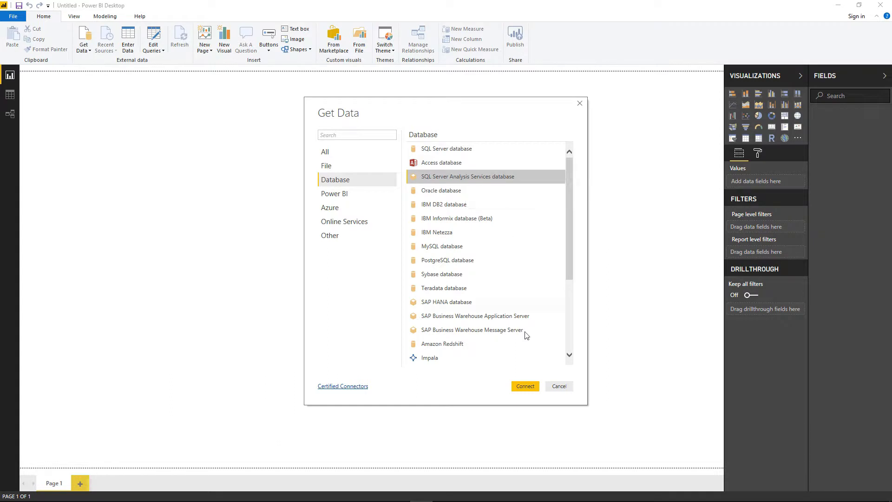
left_click(523, 389)
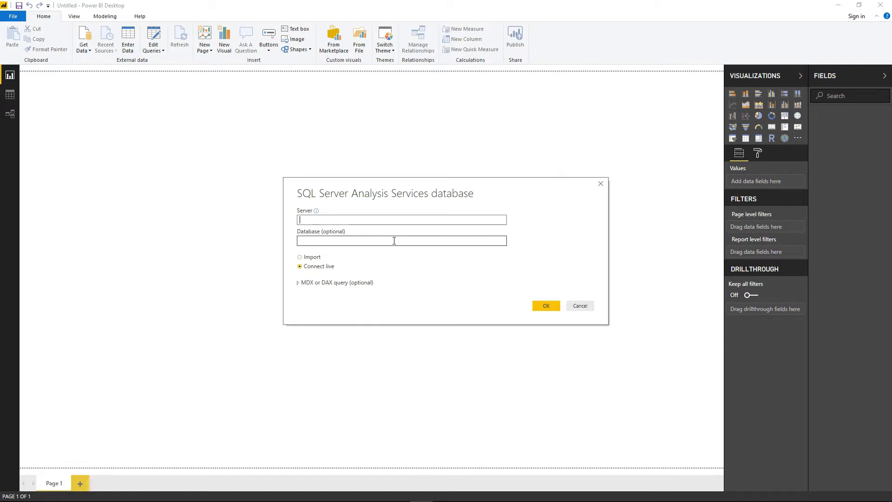
Connect live to the server MJK-PC\Demo and load Model from the DemoTabular database
type("MJK-PC\\Demo")
left_click(548, 306)
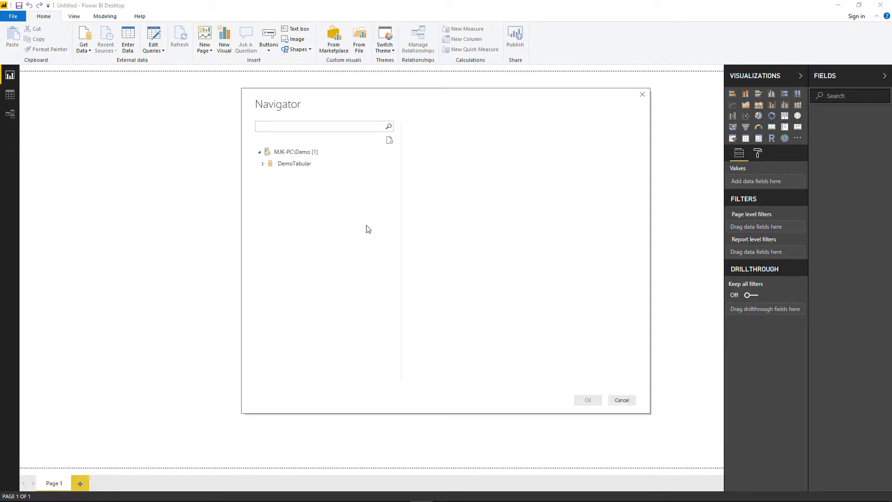
left_click(268, 166)
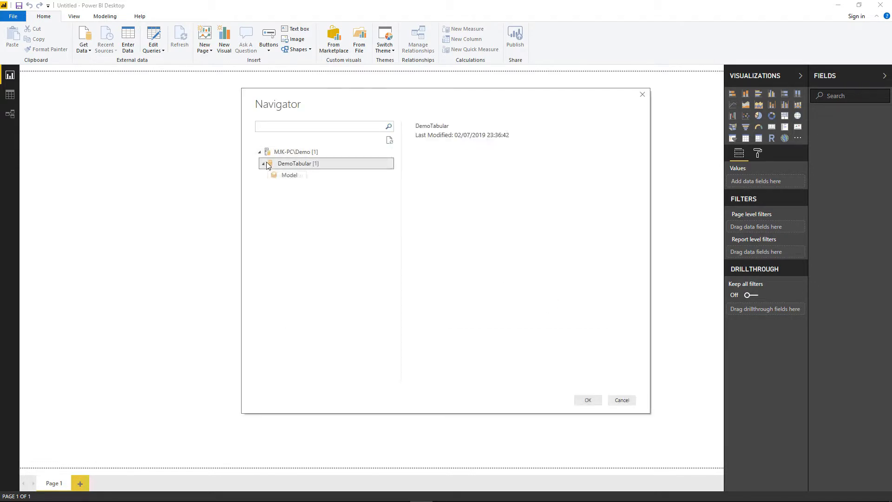
left_click(294, 180)
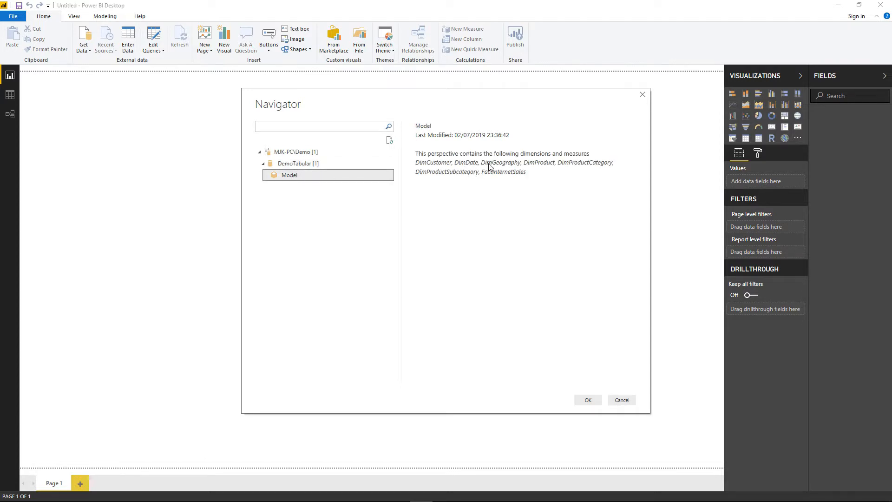
left_click(591, 400)
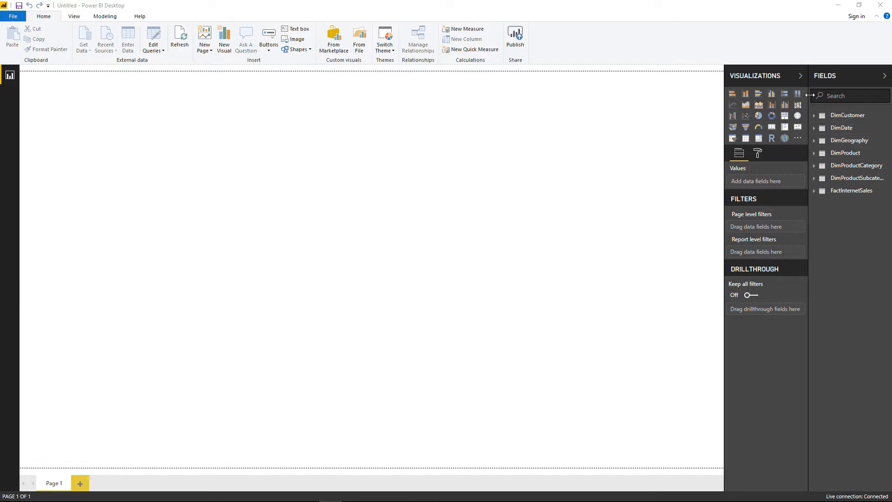
Examine the fields inside the model's dimension tables and FactInternetSales, widening the fields list for reading and narrowing it again
left_click_drag(808, 96, 723, 98)
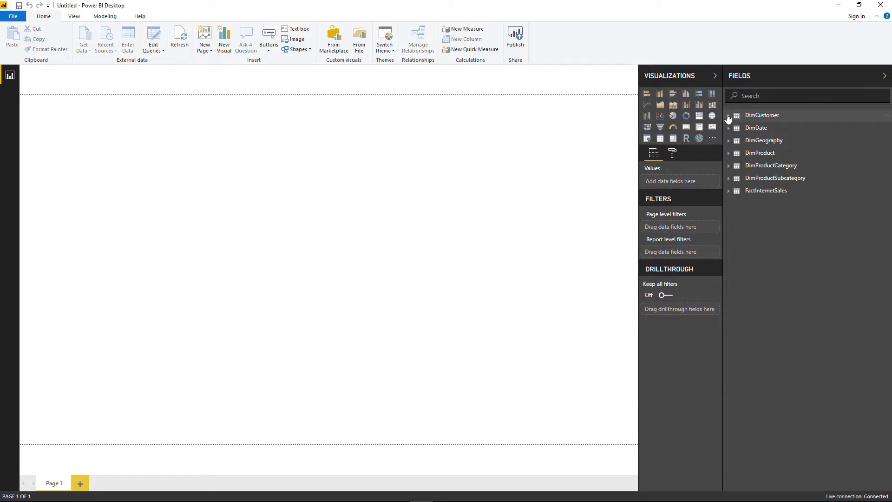
left_click(728, 116)
left_click(728, 116)
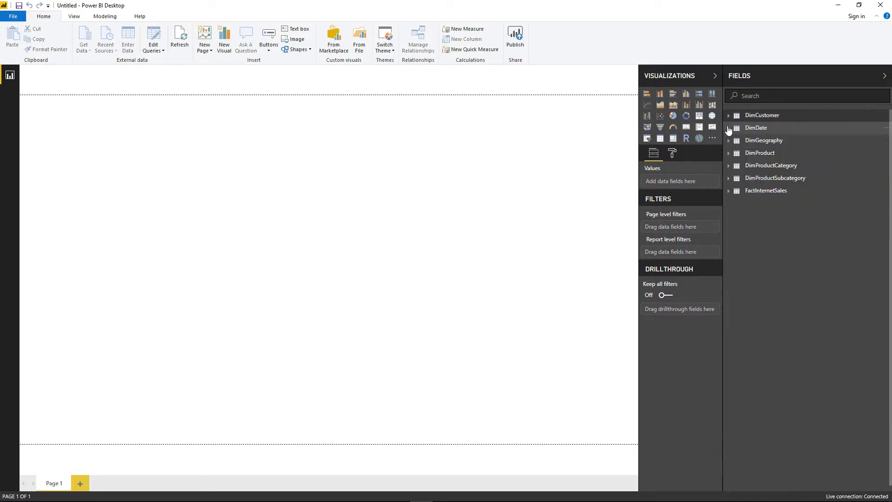
left_click(728, 128)
left_click(728, 128)
left_click(728, 141)
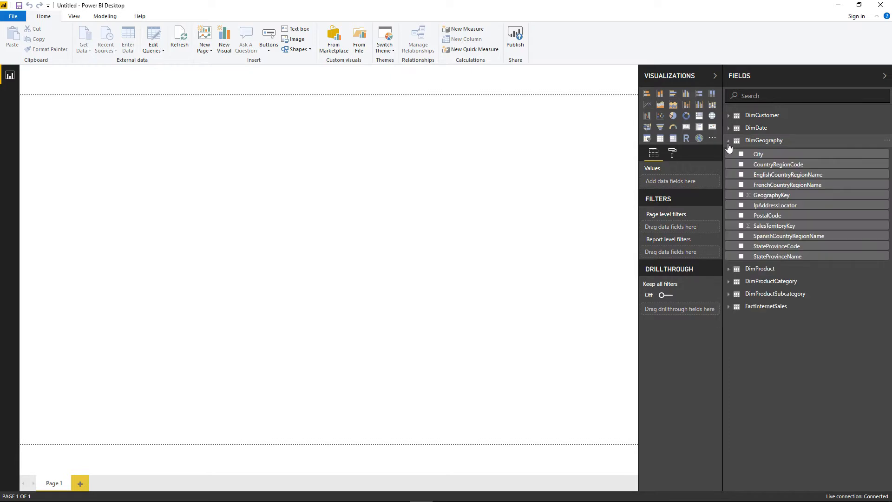
left_click(728, 141)
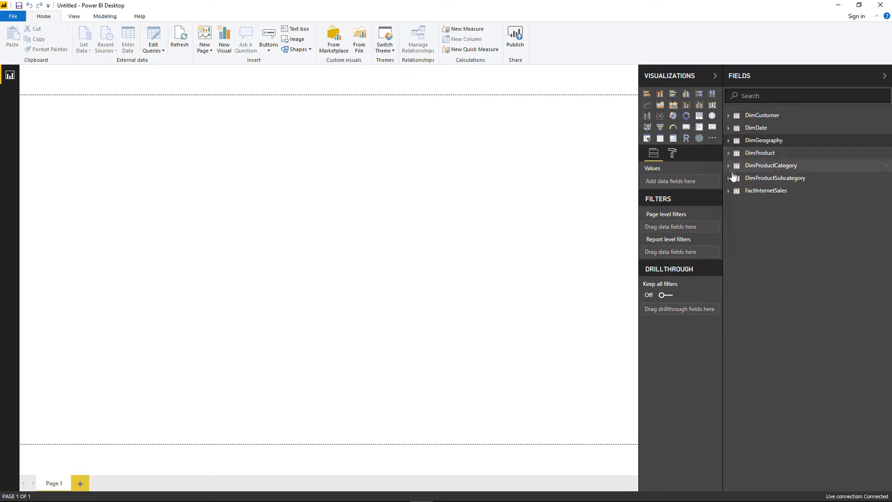
left_click(728, 166)
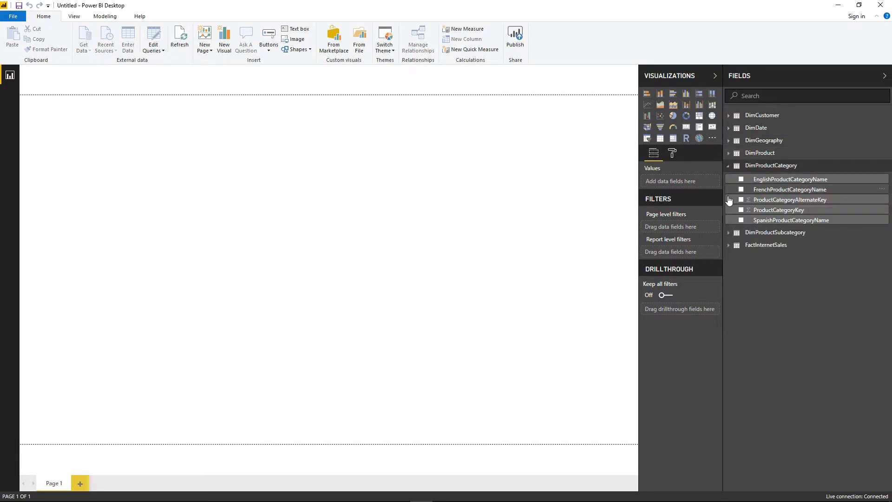
left_click(729, 233)
left_click(728, 309)
left_click(728, 153)
left_click(729, 141)
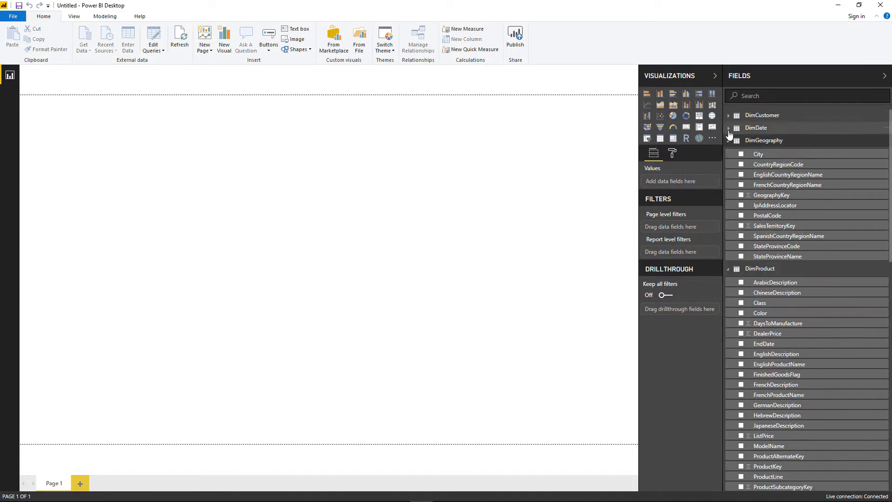
left_click(728, 141)
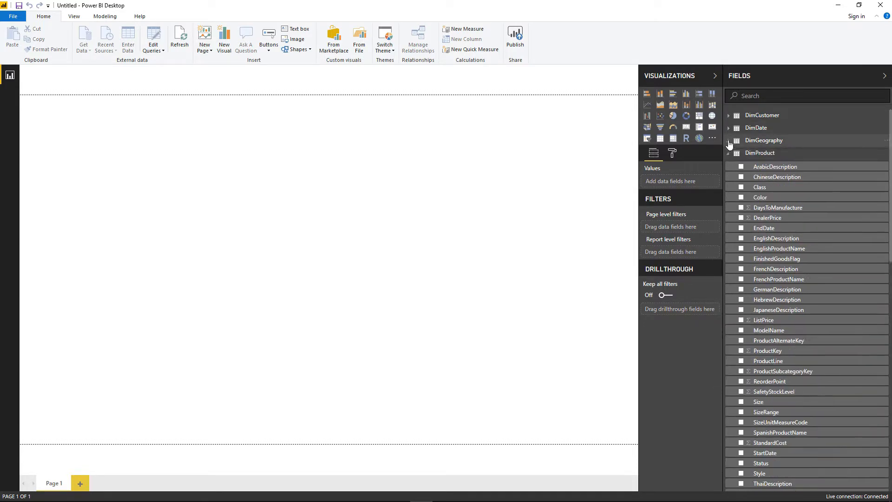
left_click(728, 153)
left_click(728, 166)
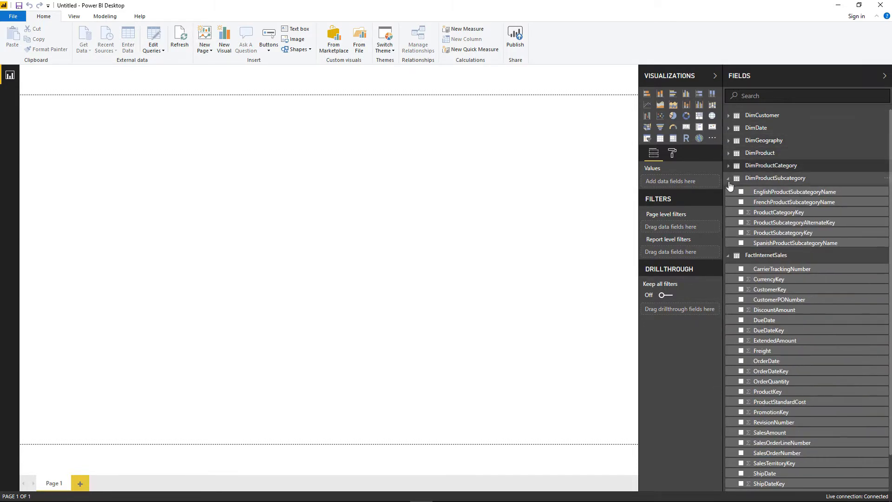
left_click(729, 178)
left_click(728, 190)
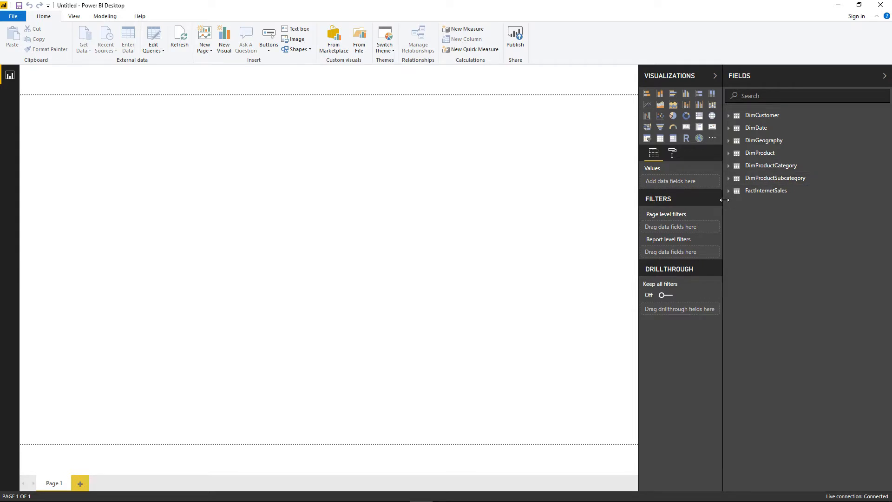
left_click_drag(724, 200, 753, 198)
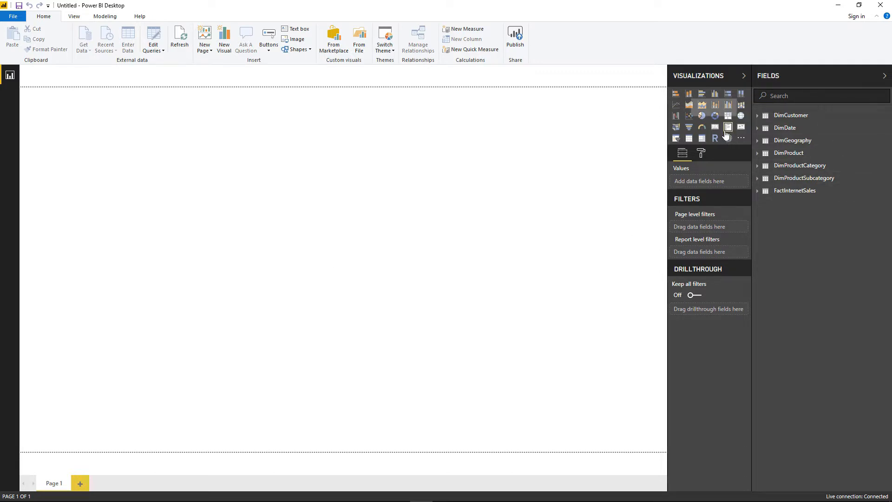
Insert a treemap and group it by EnglishCountryRegionName from DimGeography
left_click(728, 116)
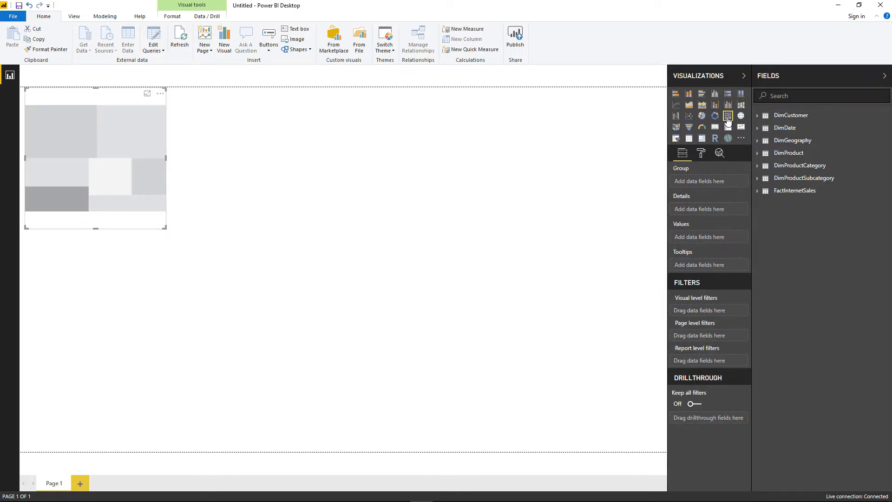
left_click(786, 97)
type("REgion")
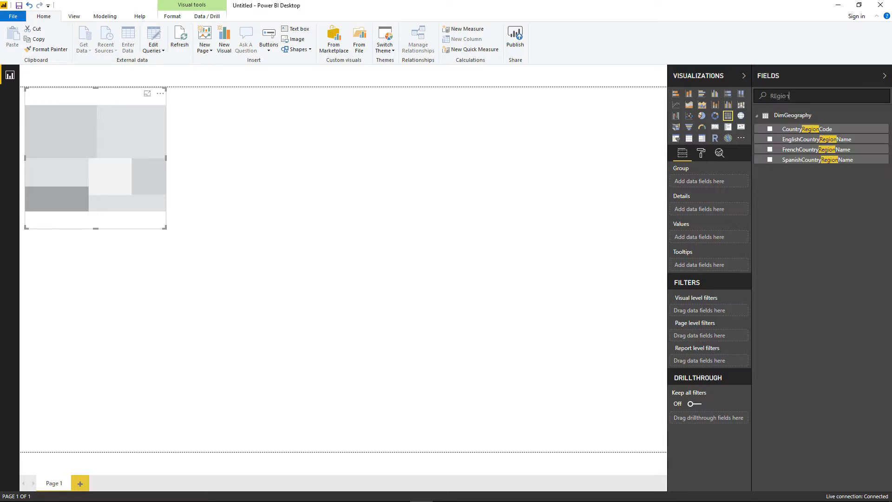
left_click(770, 140)
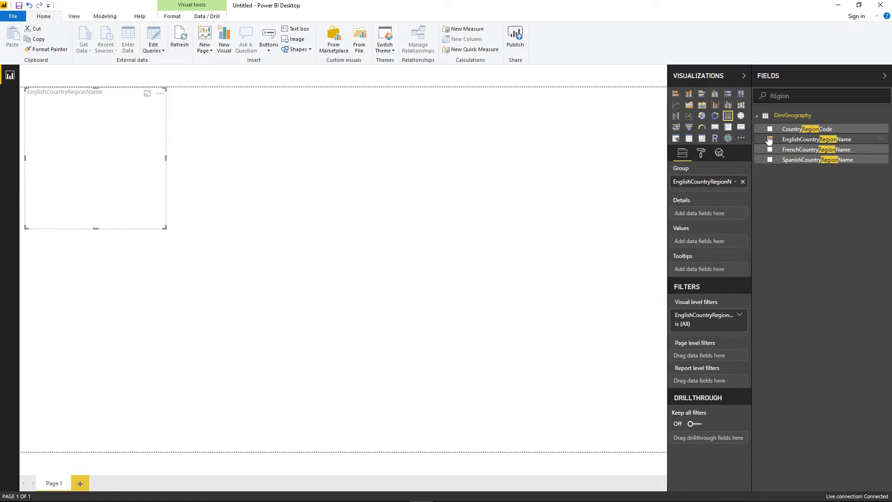
Add ModelName from DimProduct as the treemap's details and SalesAmount from FactInternetSales as its values
left_click_drag(801, 97, 734, 98)
type("Model")
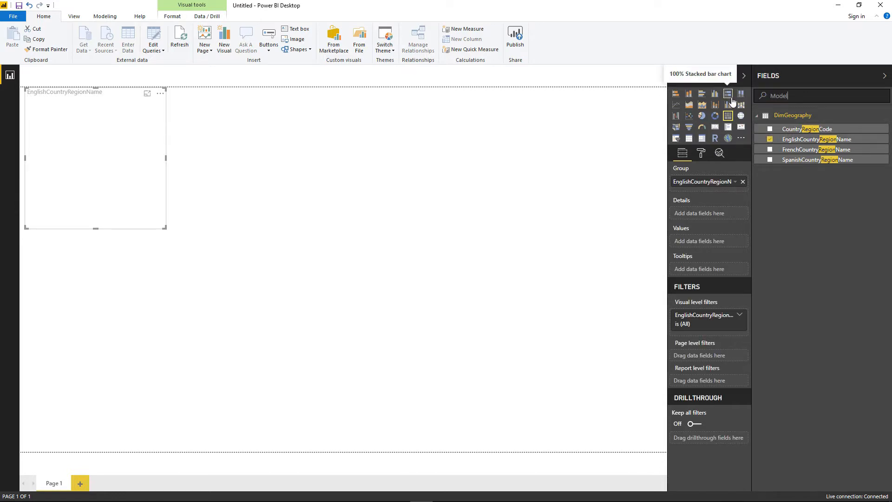
left_click(769, 131)
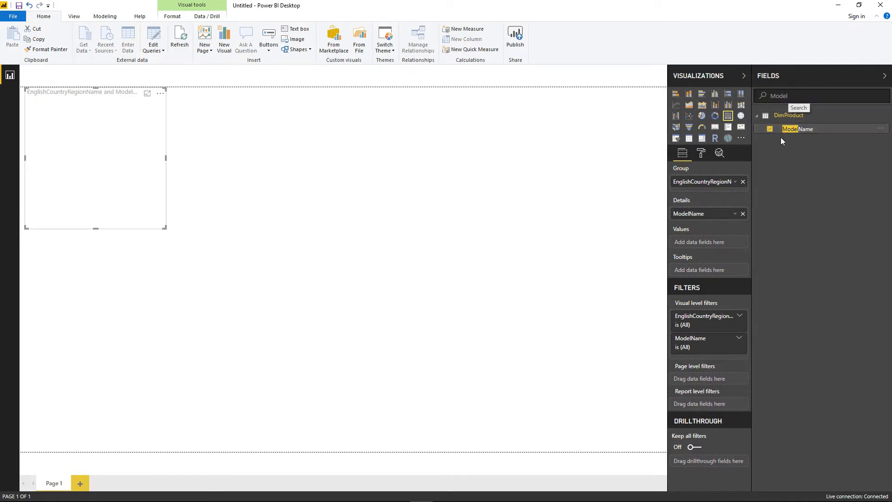
left_click_drag(795, 96, 735, 102)
key("BackSpace")
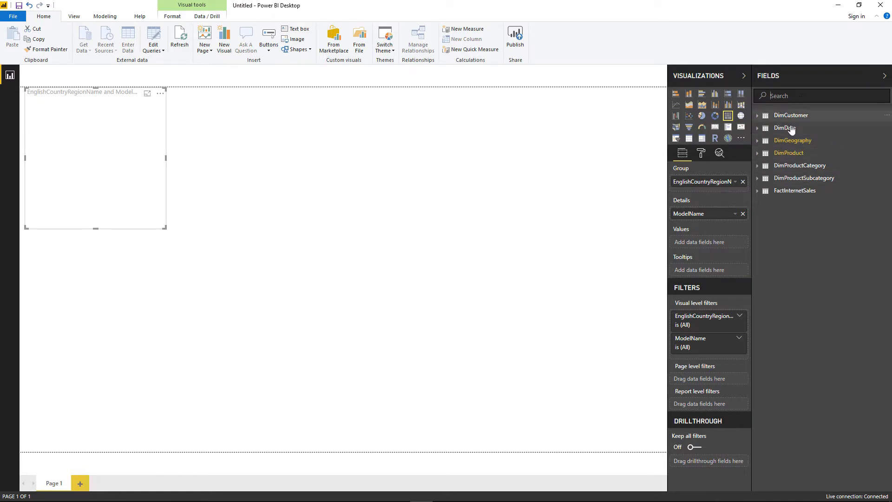
left_click(767, 192)
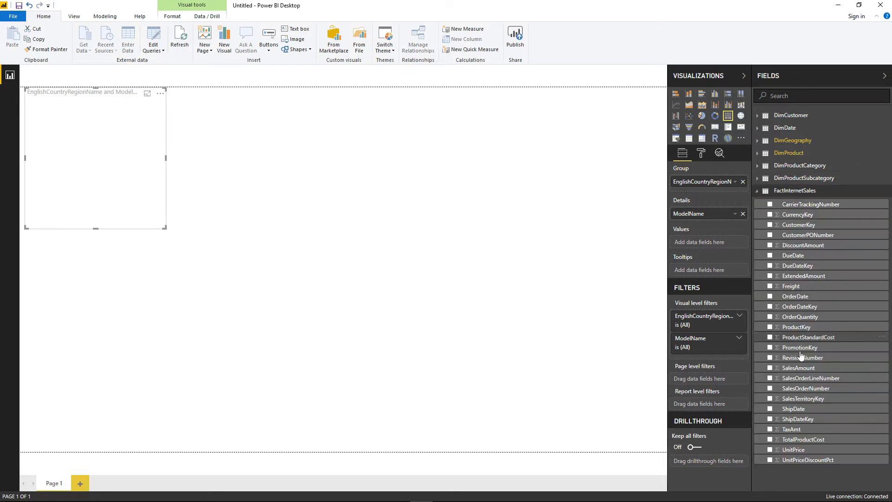
left_click(770, 367)
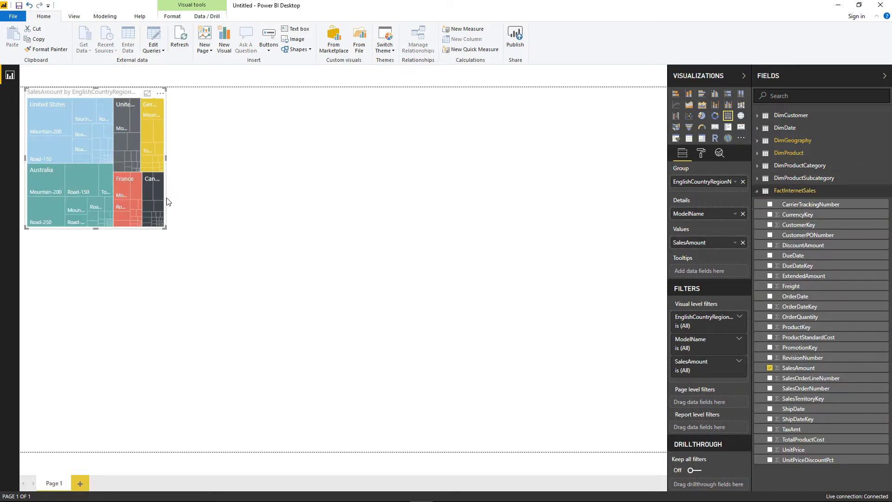
Enlarge the treemap to about three quarters of the page width and move it down, leaving free space above it
left_click_drag(165, 227, 507, 321)
left_click(508, 323)
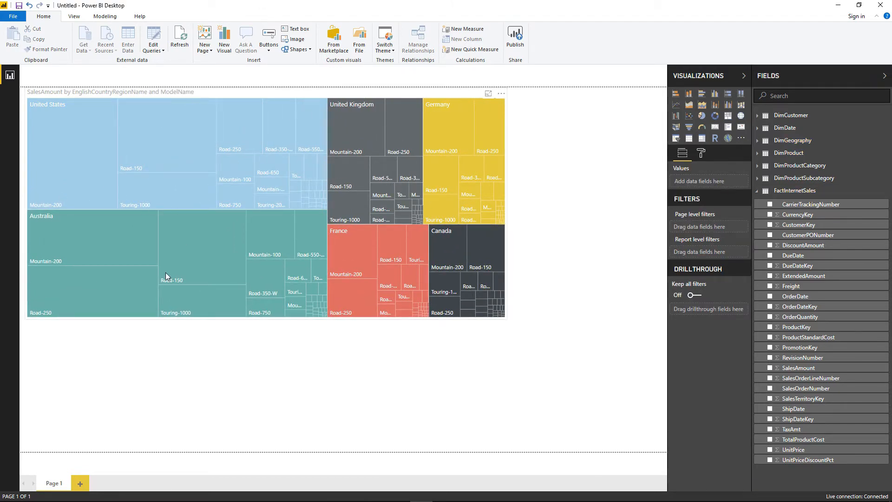
mouse_move(130, 139)
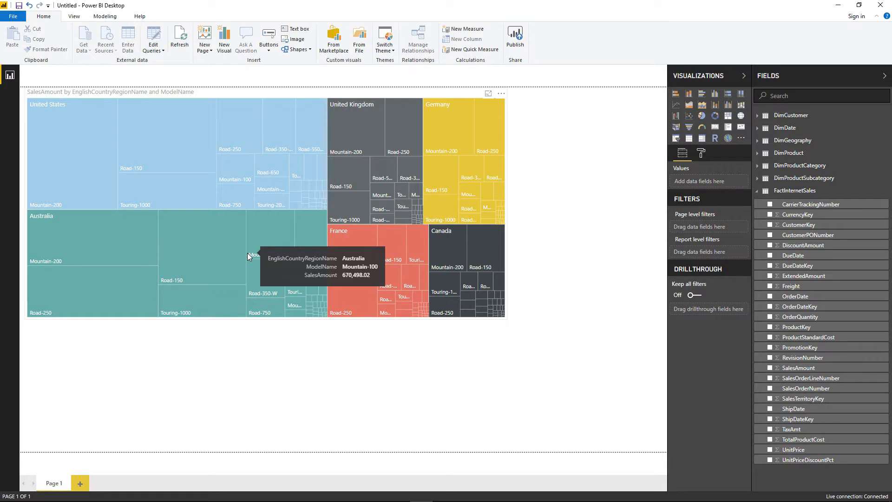
left_click(31, 92)
left_click_drag(27, 88, 33, 180)
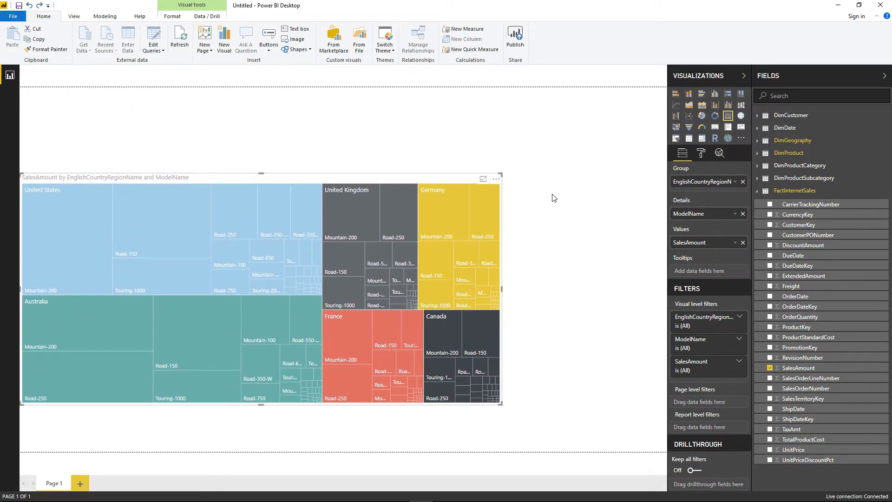
left_click(343, 131)
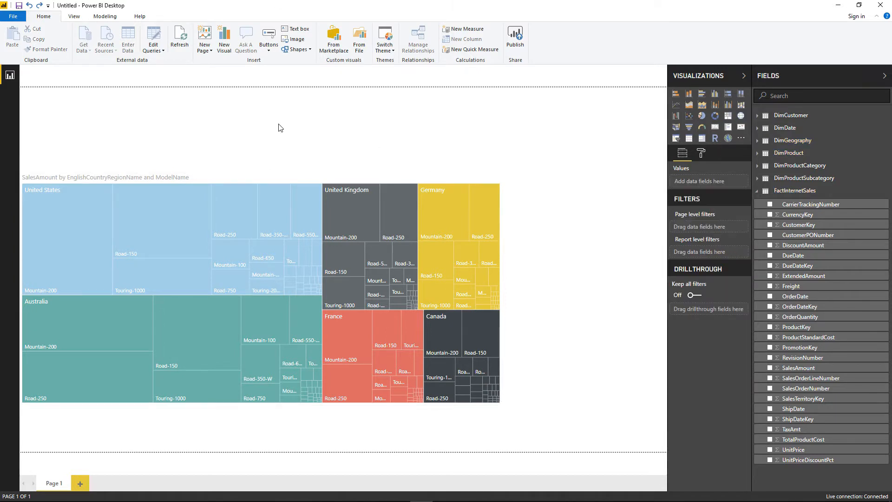
Add a card showing SalesAmount and shrink it to fit the free space above the treemap's left part
left_click(715, 127)
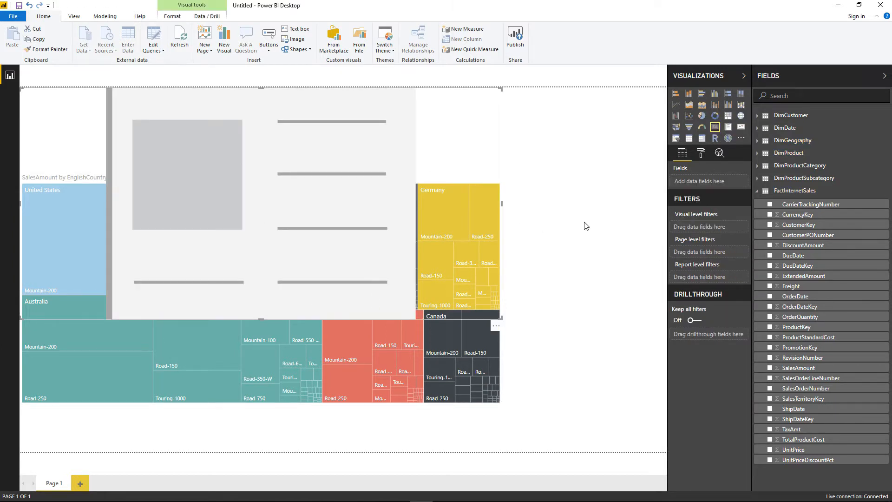
left_click(770, 368)
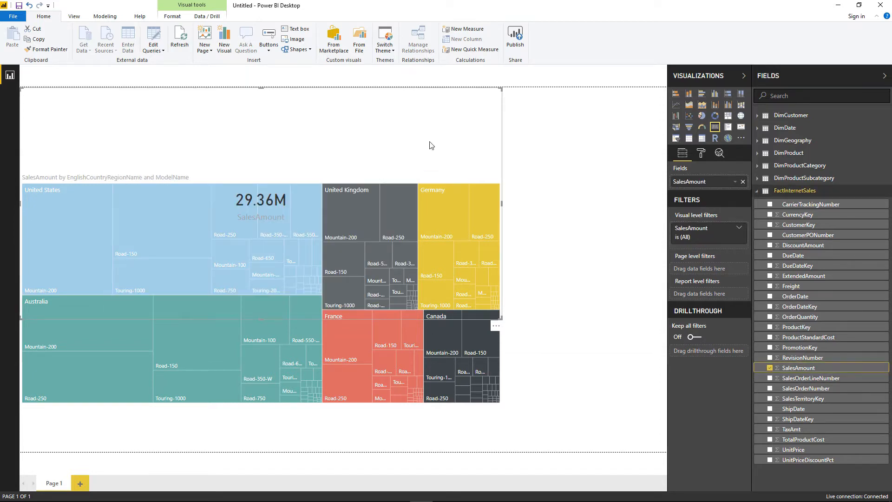
left_click_drag(503, 320, 202, 172)
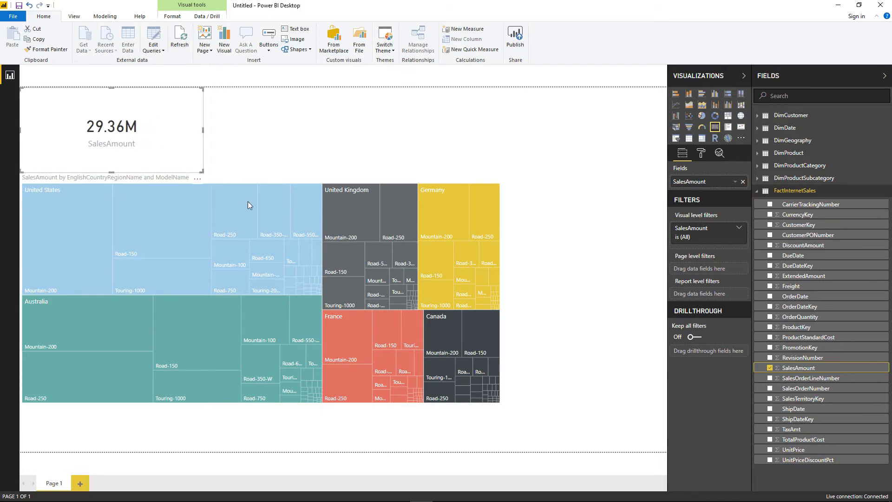
Check how selecting individual United States model tiles in the treemap filters the SalesAmount card, and clear the selection
left_click(170, 225)
left_click(237, 231)
left_click(186, 230)
left_click(97, 228)
left_click(100, 230)
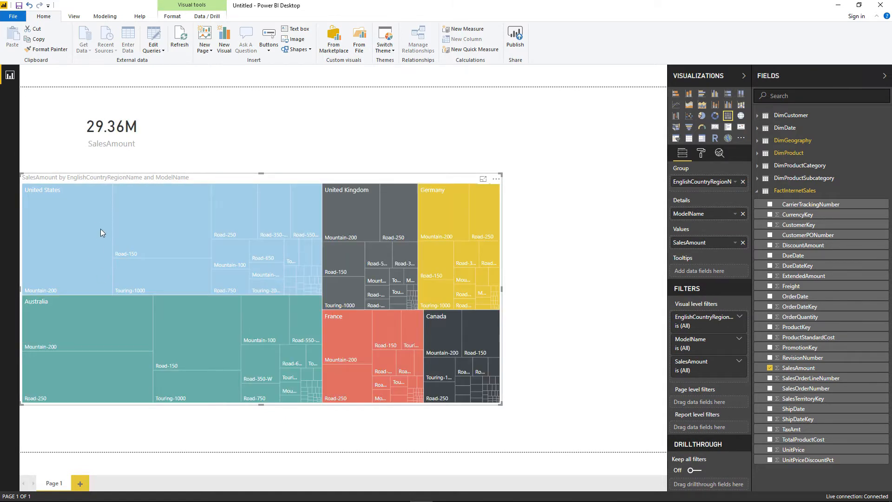
Change the SalesAmount card's aggregation to Average
left_click(190, 136)
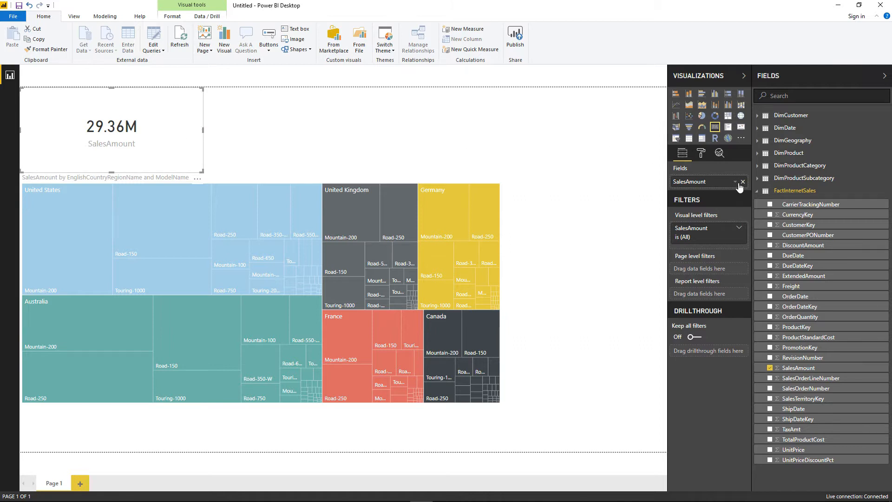
left_click(735, 181)
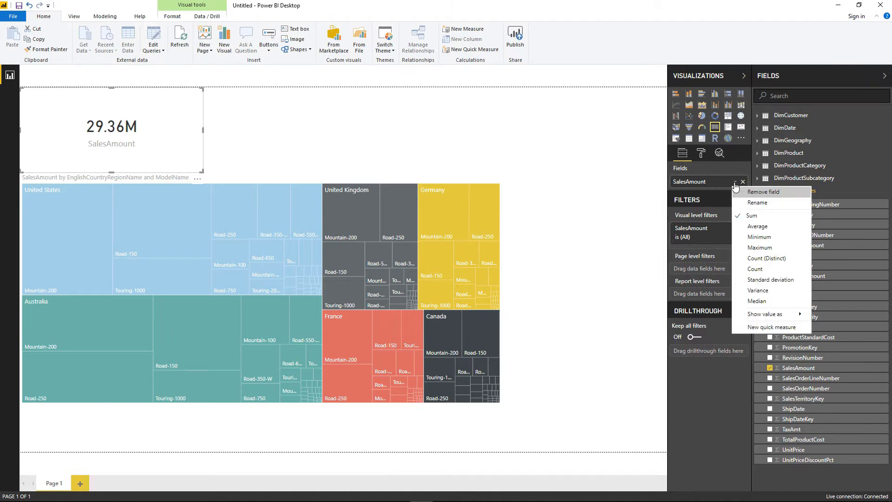
left_click(757, 226)
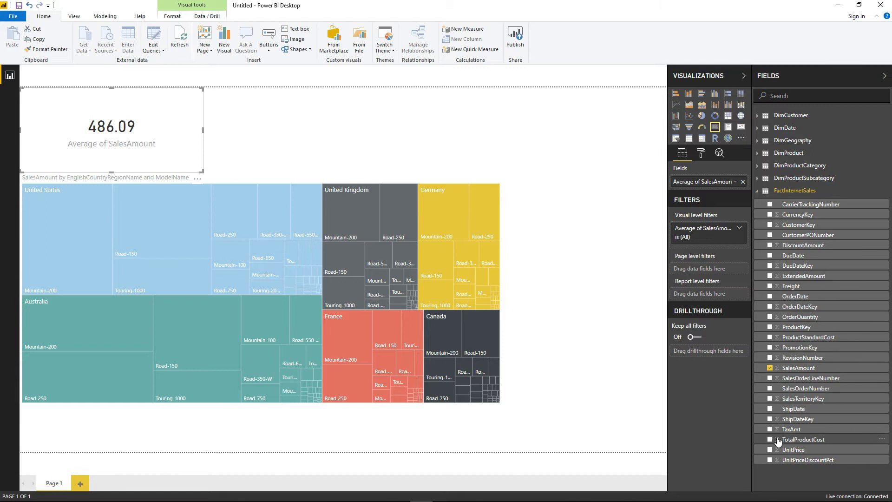
Add two more cards in the row above the treemap, one showing TaxAmt and one showing UnitPrice
left_click(319, 135)
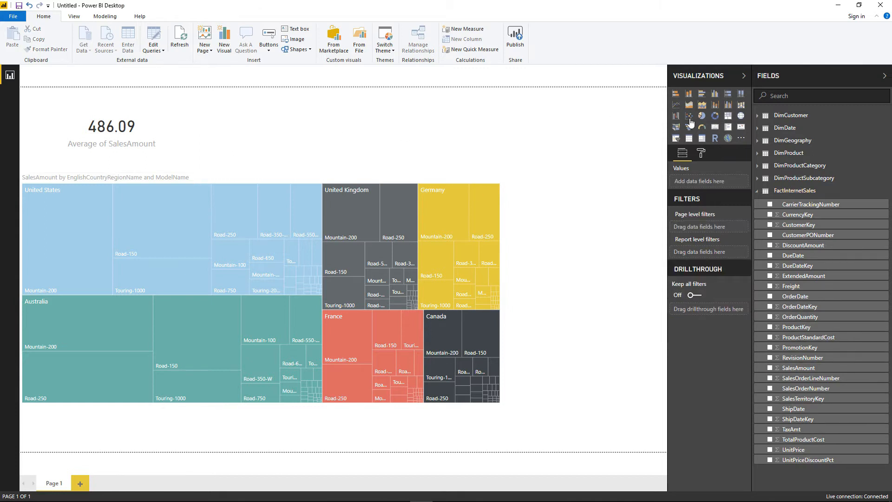
left_click(715, 127)
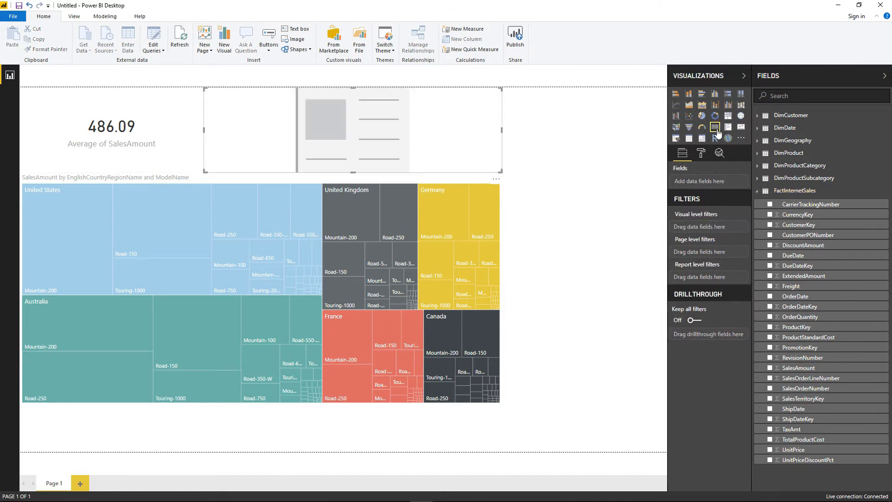
left_click(769, 430)
left_click(607, 140)
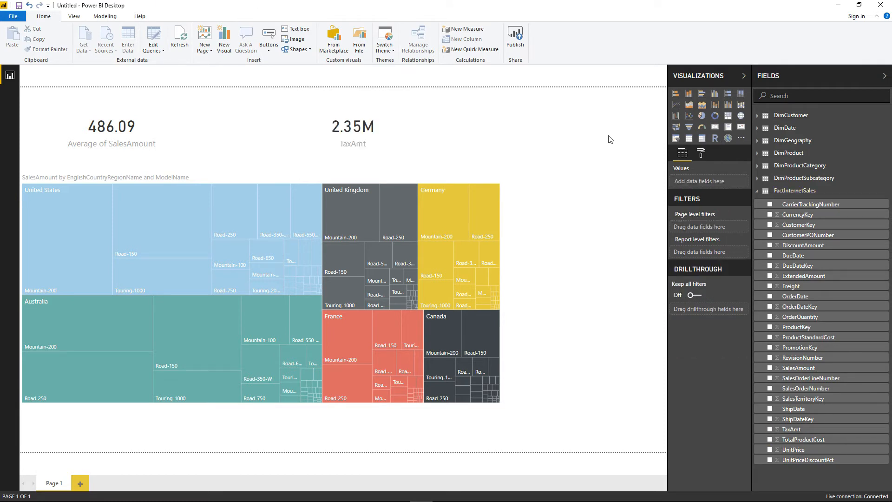
left_click(714, 127)
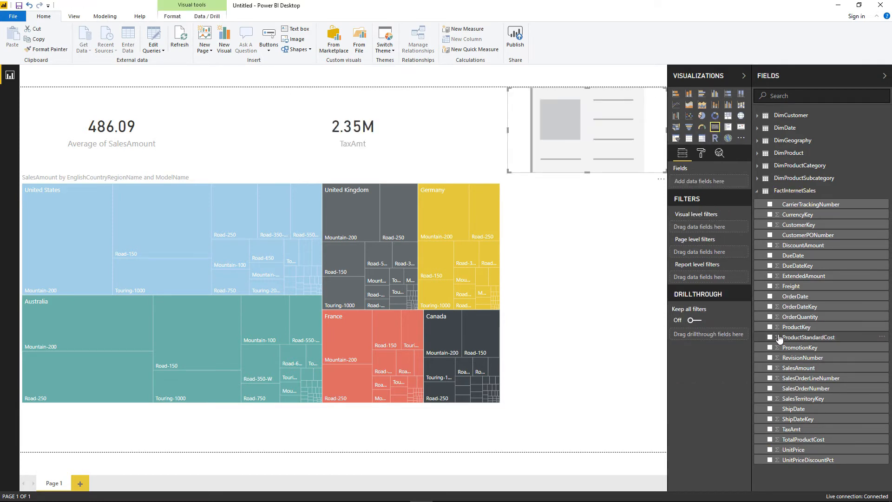
left_click(770, 450)
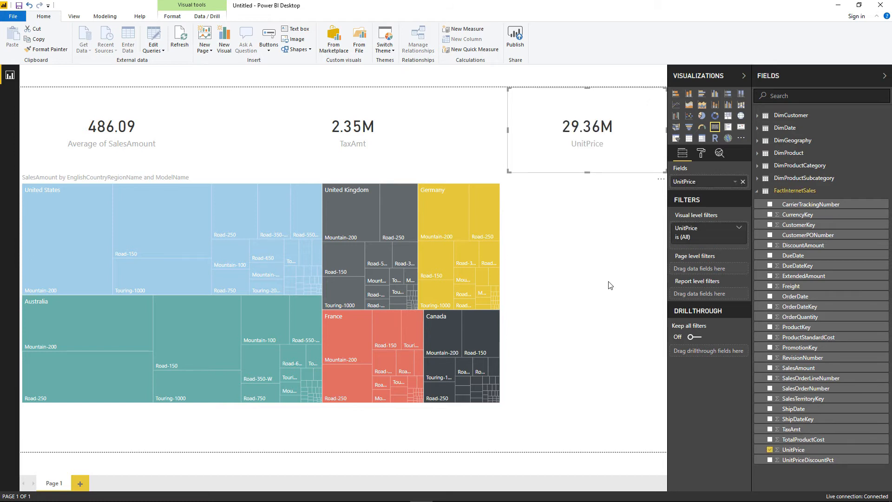
Narrow the SalesAmount and TaxAmt cards and shift the TaxAmt and UnitPrice cards left into a compact row above the treemap
left_click(433, 160)
left_click_drag(493, 172, 367, 175)
left_click(368, 175)
left_click_drag(666, 156, 554, 161)
left_click(190, 151)
left_click_drag(204, 130, 163, 132)
left_click_drag(253, 132, 198, 135)
left_click_drag(389, 141, 367, 139)
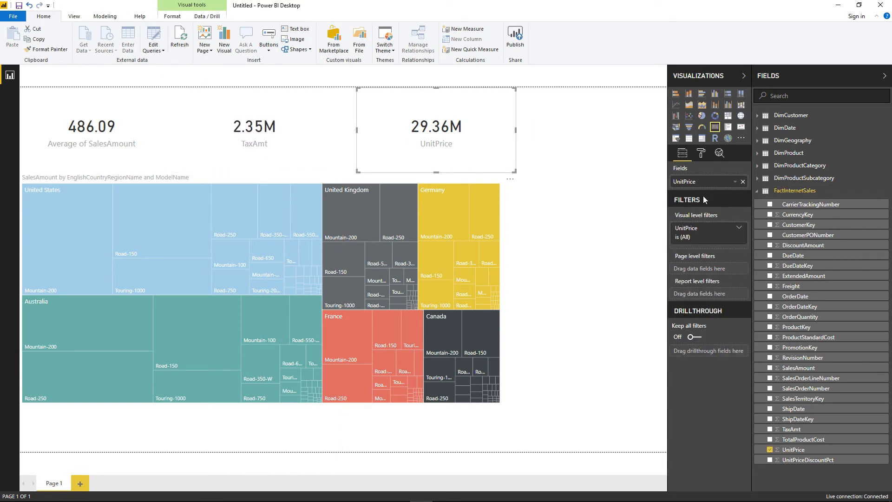
Change the aggregation of the UnitPrice and TaxAmt cards to Average
left_click(734, 181)
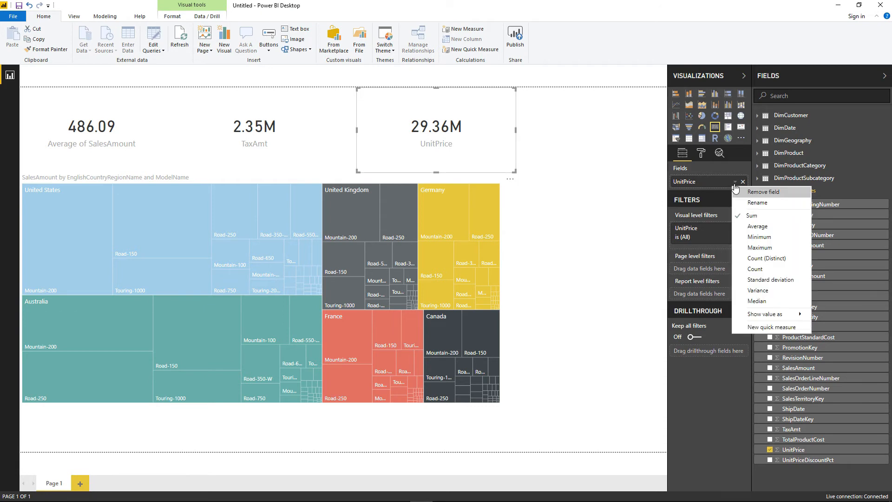
left_click(757, 226)
left_click(321, 128)
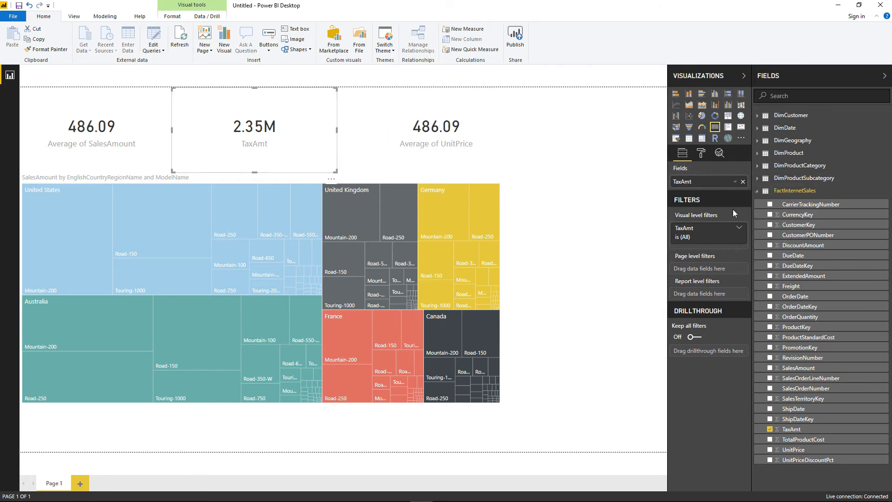
left_click(735, 182)
left_click(758, 227)
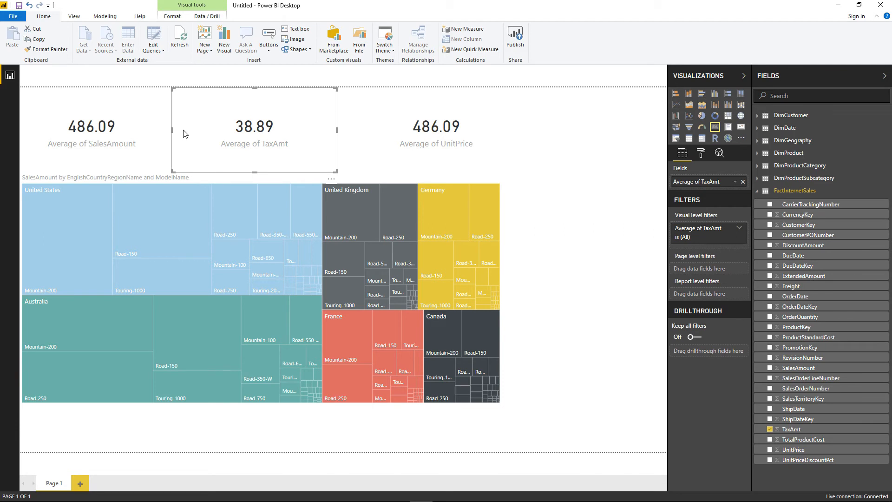
left_click(347, 131)
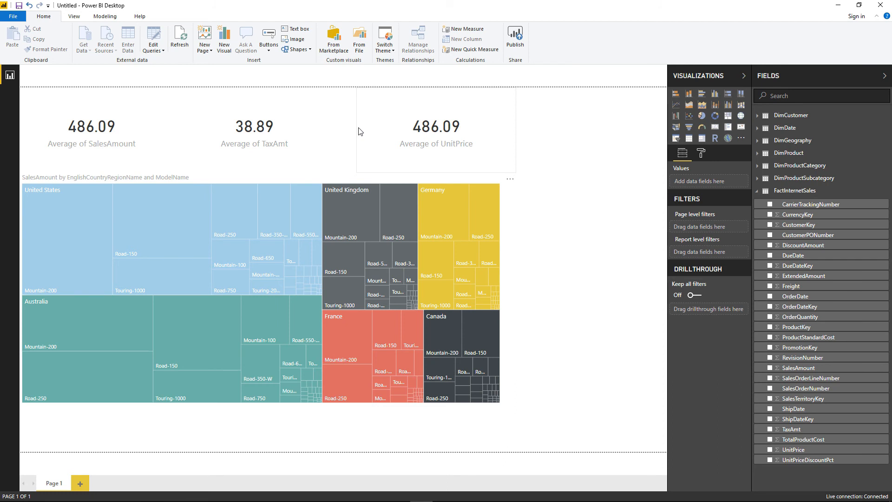
Examine how the three average cards respond to selecting different country and model tiles in the treemap, and clear the selection
left_click(360, 201)
left_click(264, 301)
left_click(224, 325)
left_click(170, 253)
left_click(164, 274)
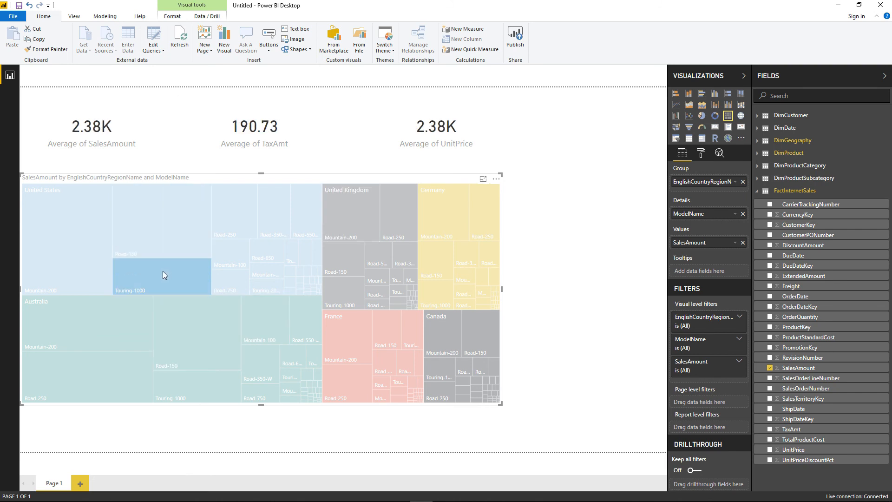
left_click(94, 251)
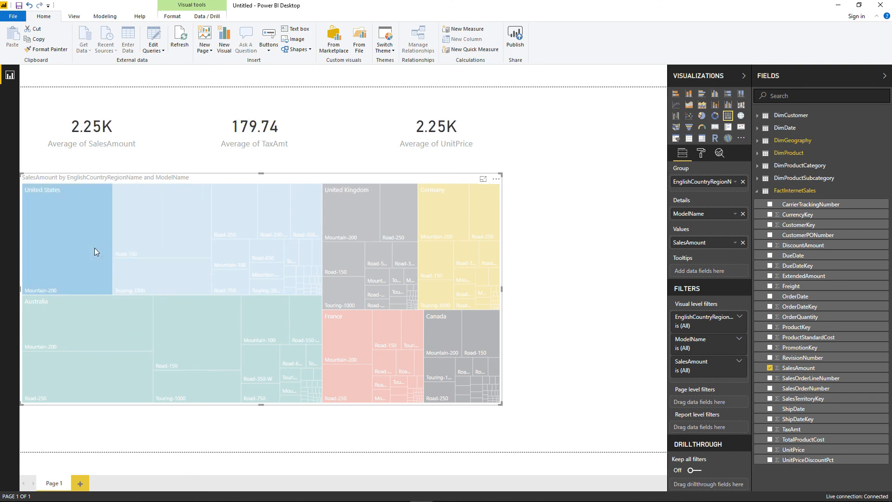
left_click(94, 247)
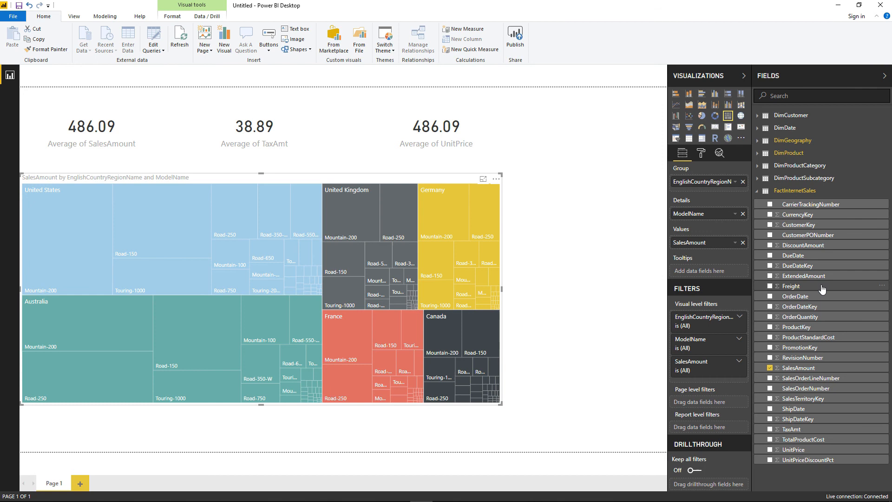
left_click(591, 258)
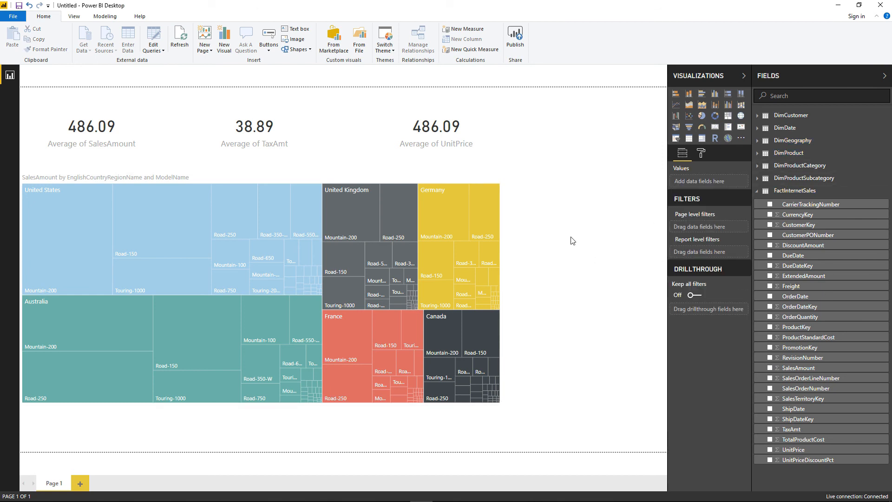